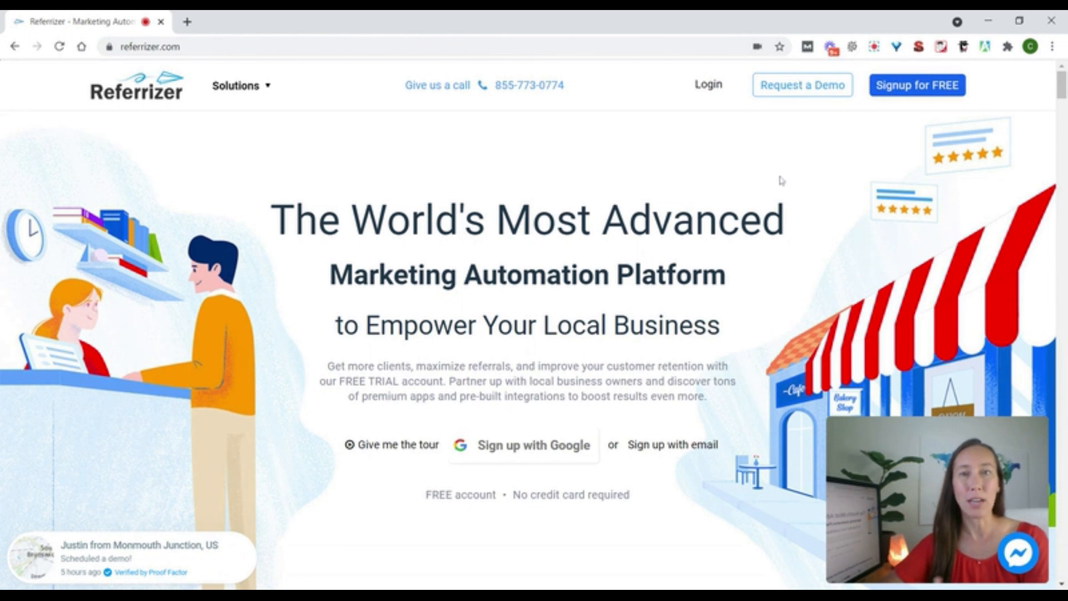
Start a free Referrizer signup using the existing Google account
click(920, 90)
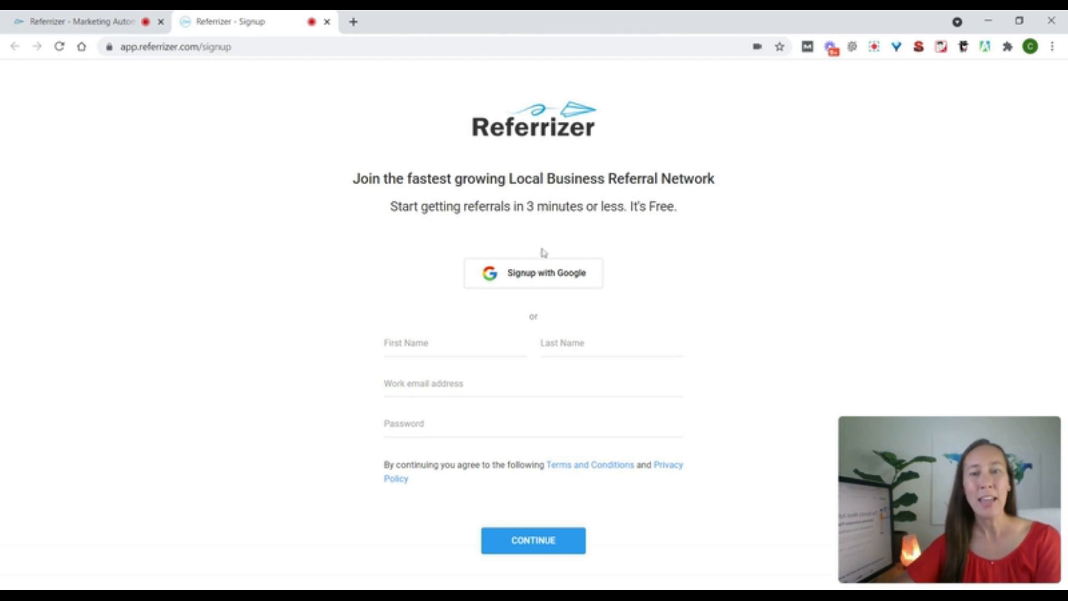
click(536, 280)
click(495, 371)
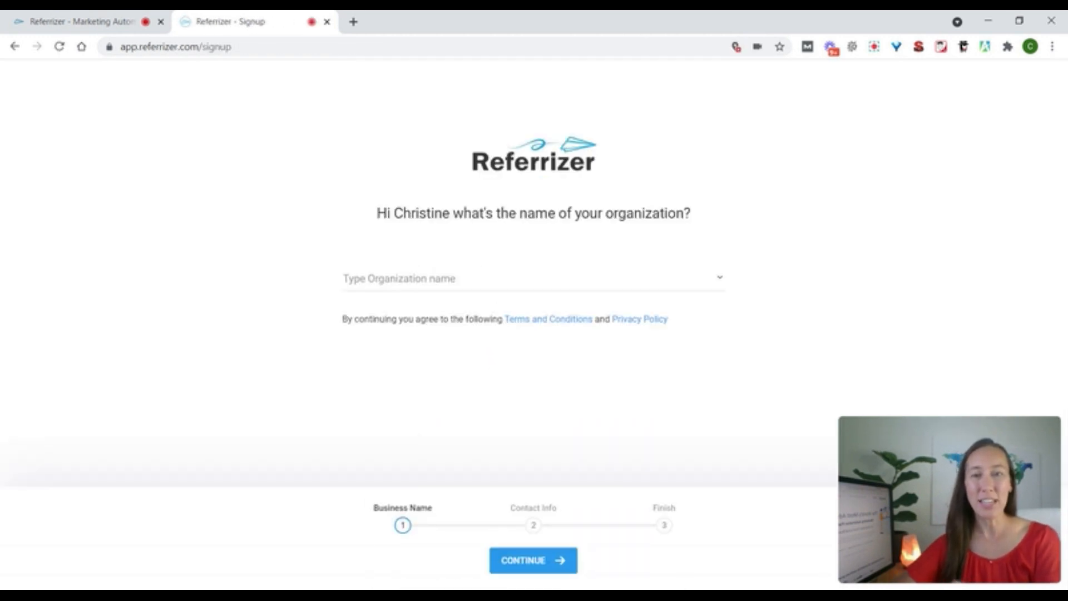
Register Pizza Palace in Sterling, VA as the organization and finish the signup with its prefilled contact information
click(490, 281)
text(Pizza Pal)
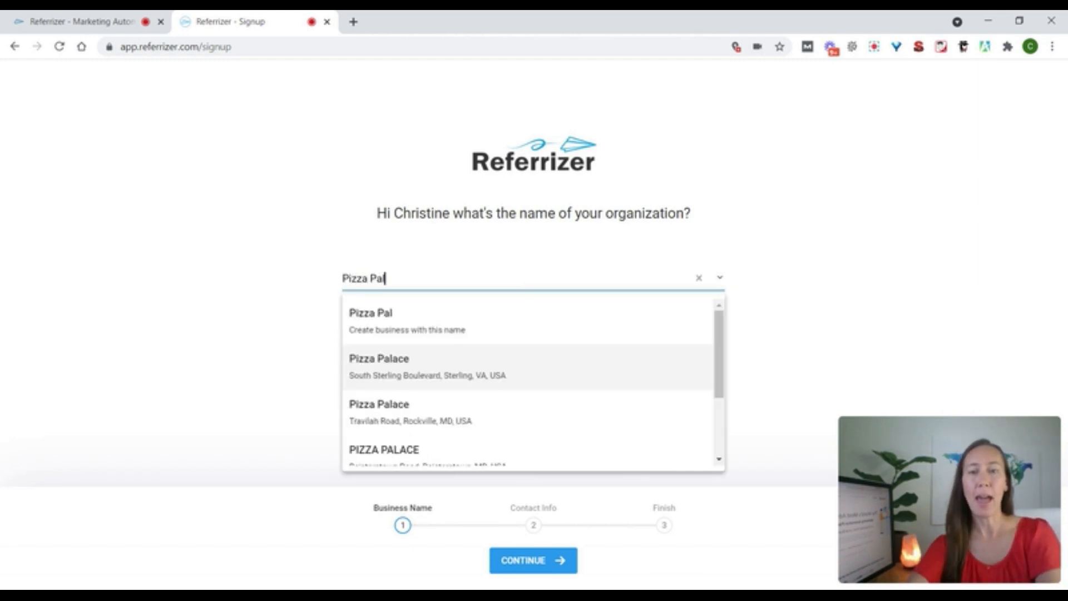
click(444, 376)
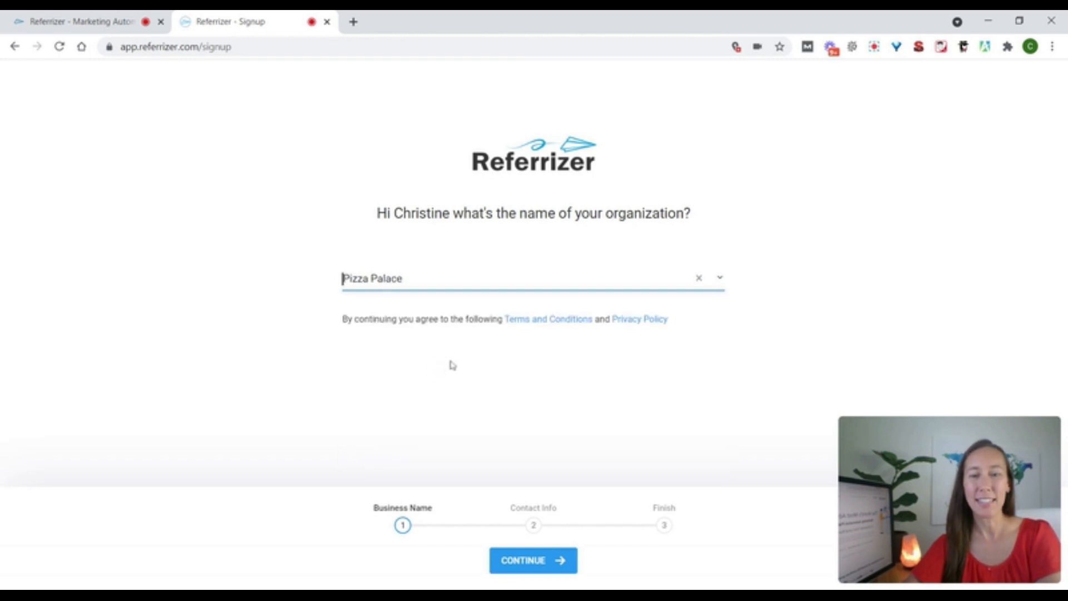
click(538, 564)
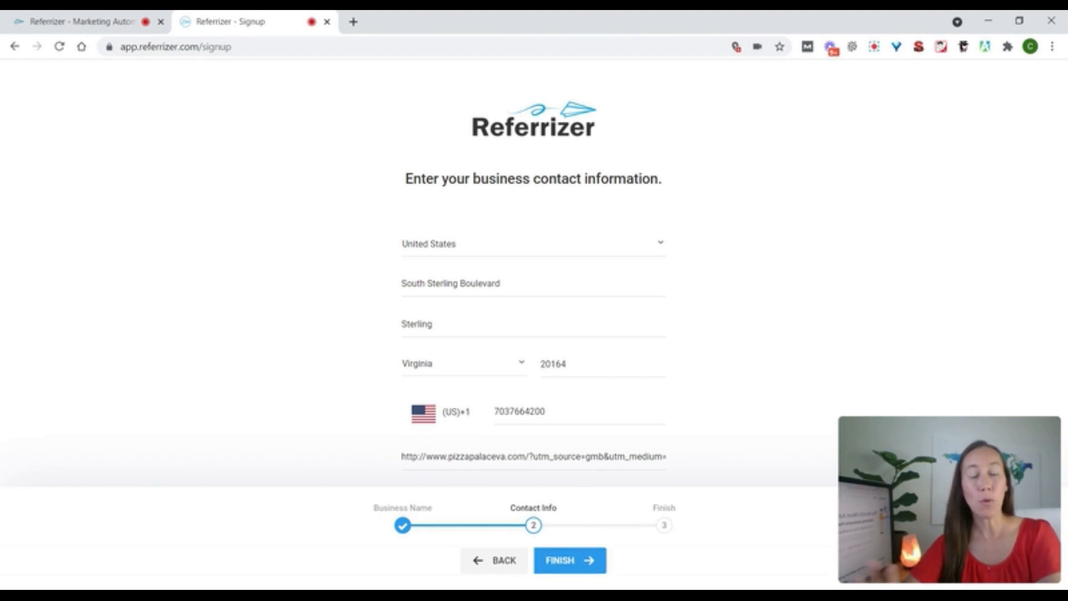
click(571, 561)
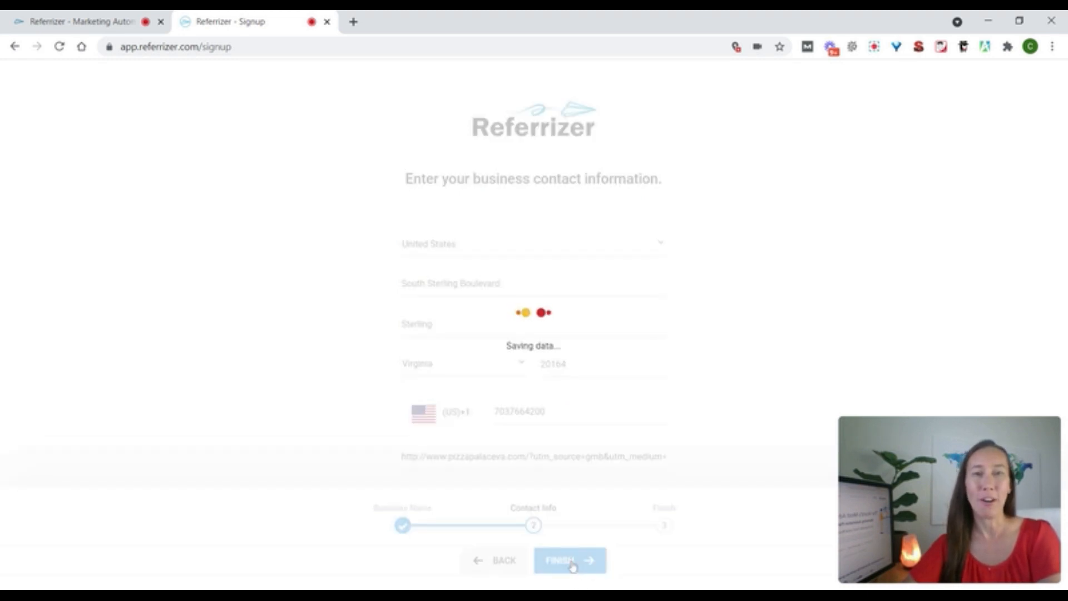
click(544, 565)
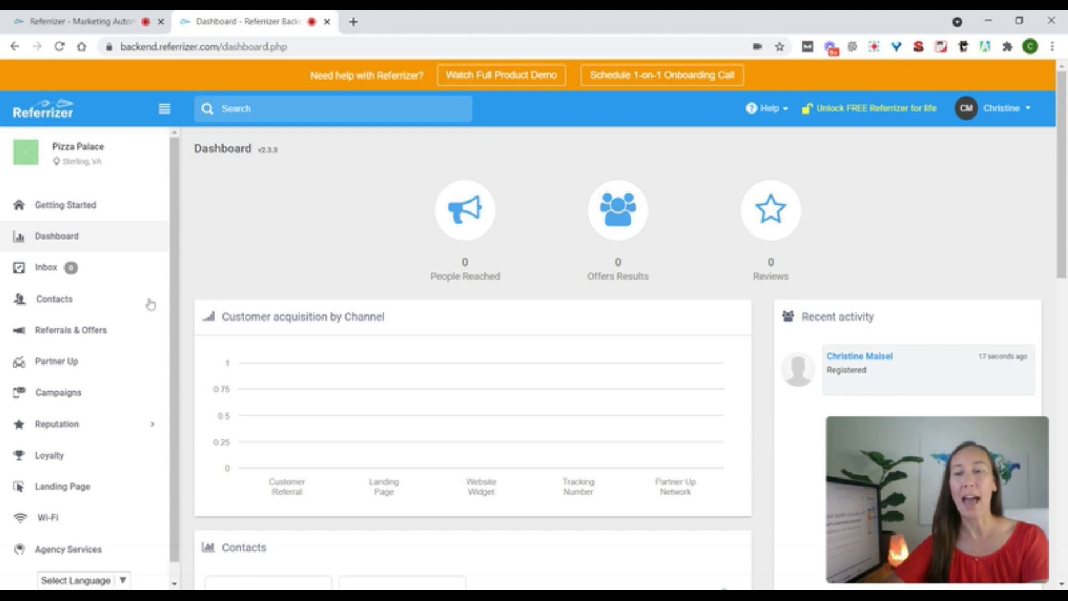
Create a referral offer of the Buy Now kind
click(96, 338)
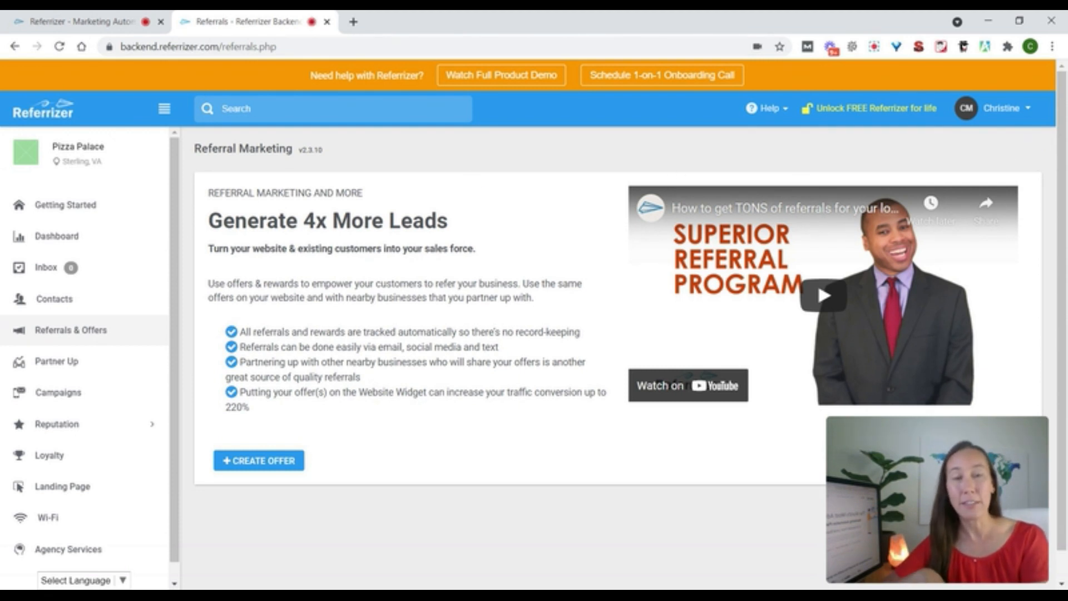
click(247, 462)
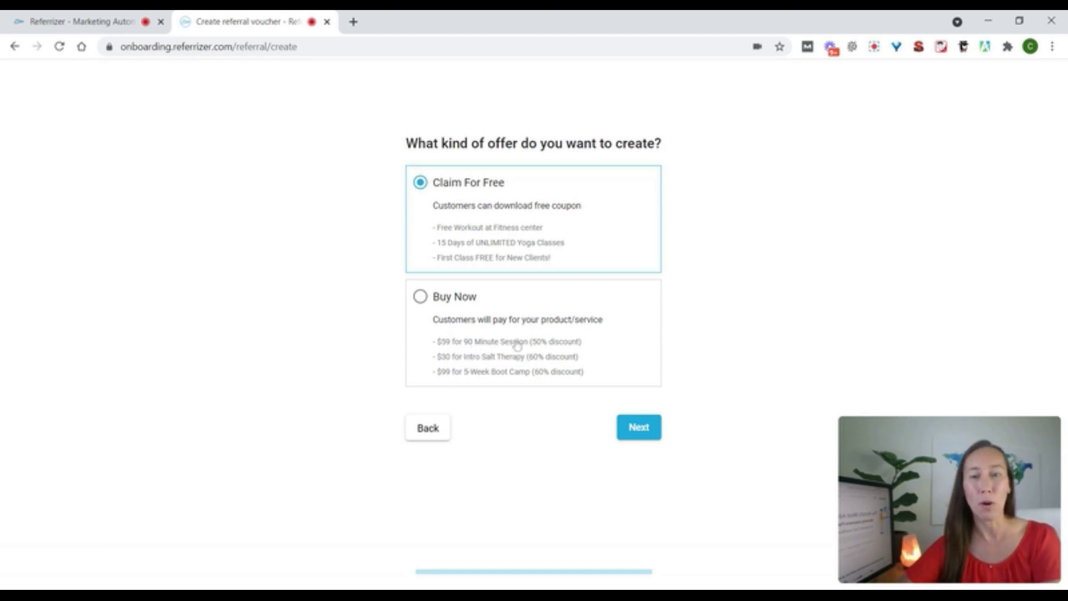
click(420, 297)
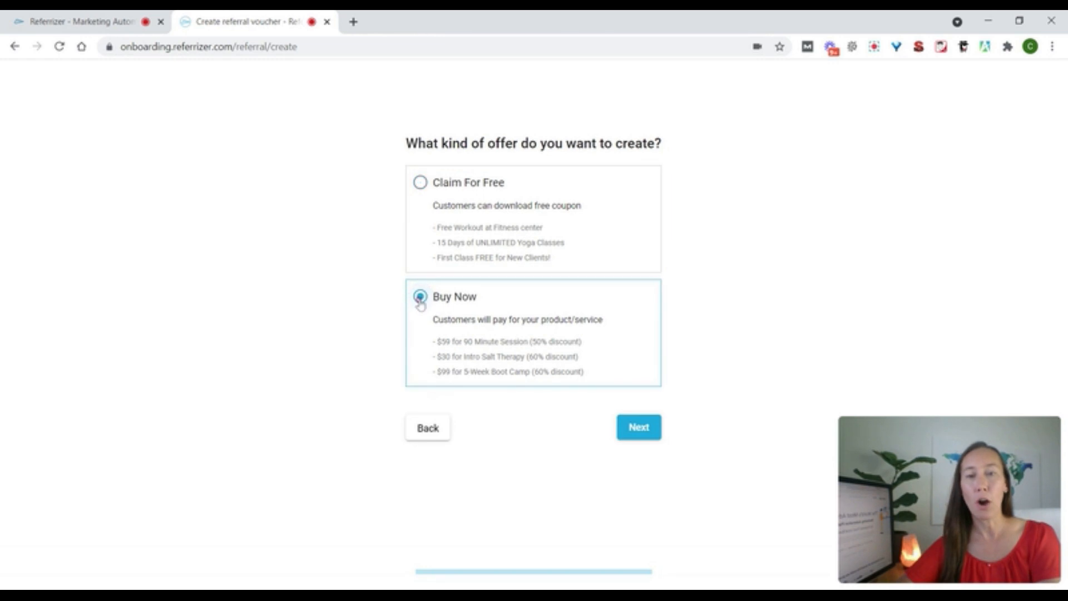
click(637, 428)
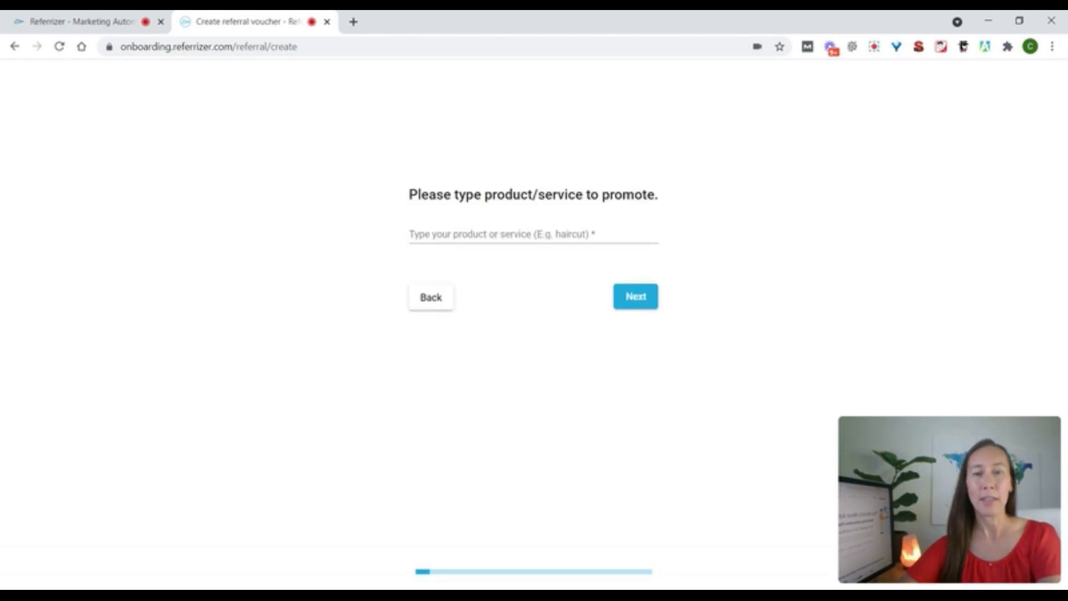
Enter Gourmet Pizza as the product to promote and set its original price to $36
click(519, 232)
text(Gourmet Pizza)
click(636, 303)
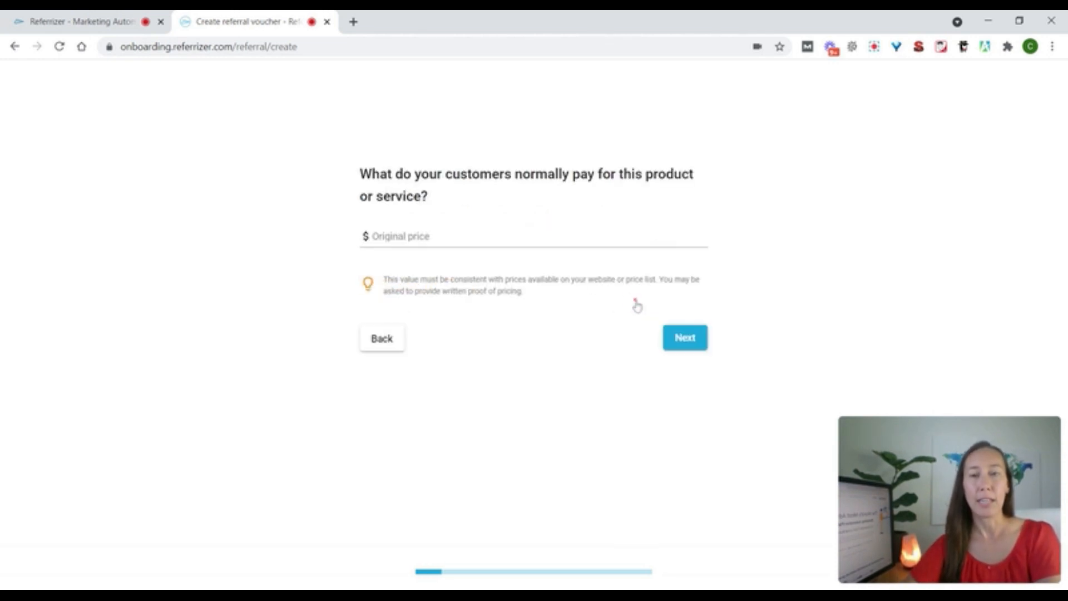
click(399, 232)
text(36)
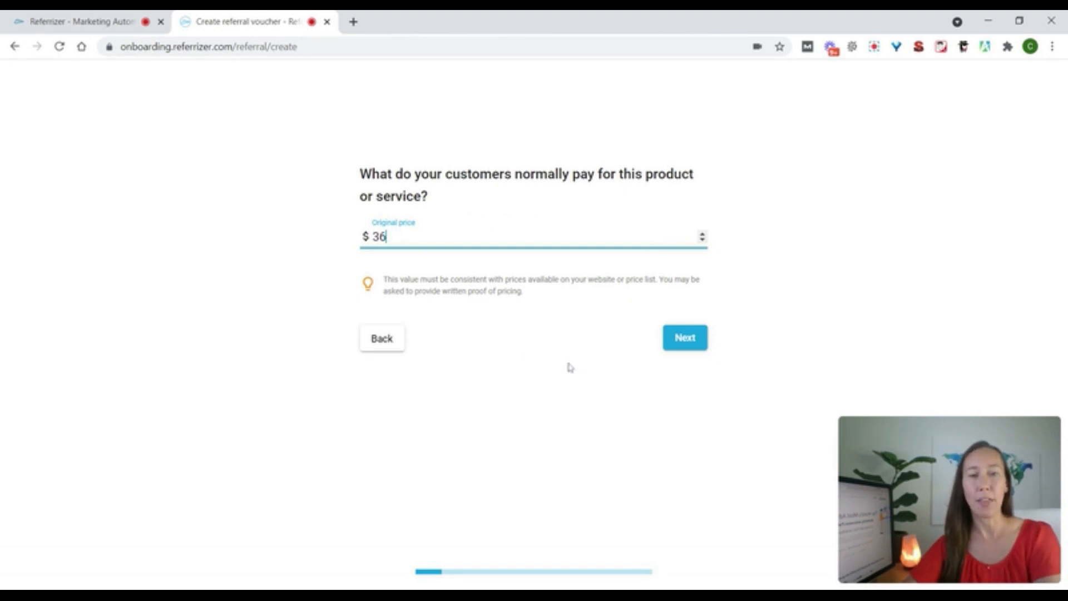
click(693, 342)
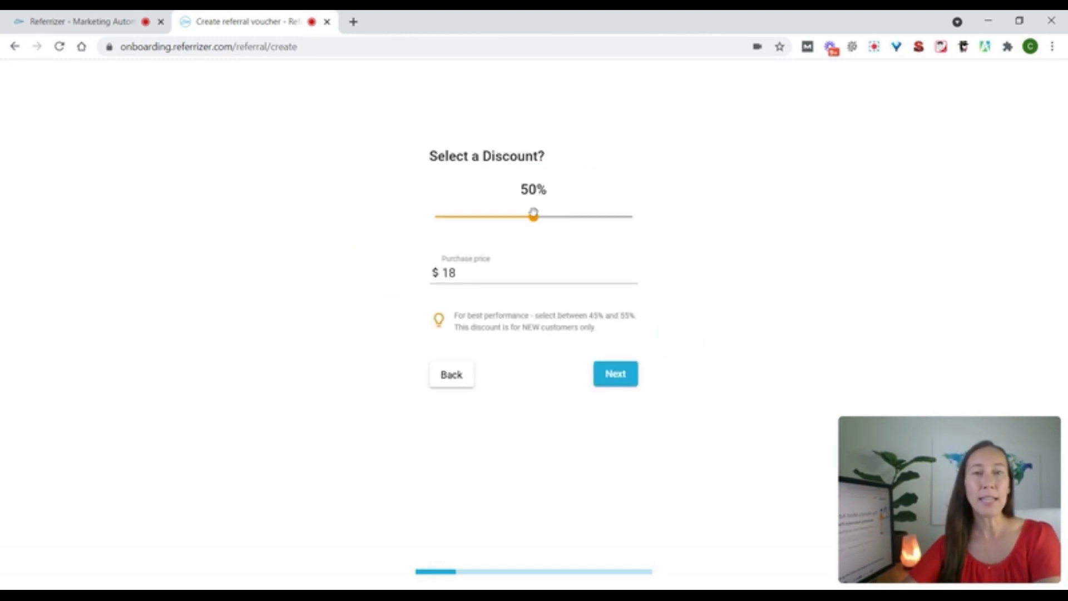
Set the offer's discount to 50% and continue to the image selection
drag(534, 218, 599, 218)
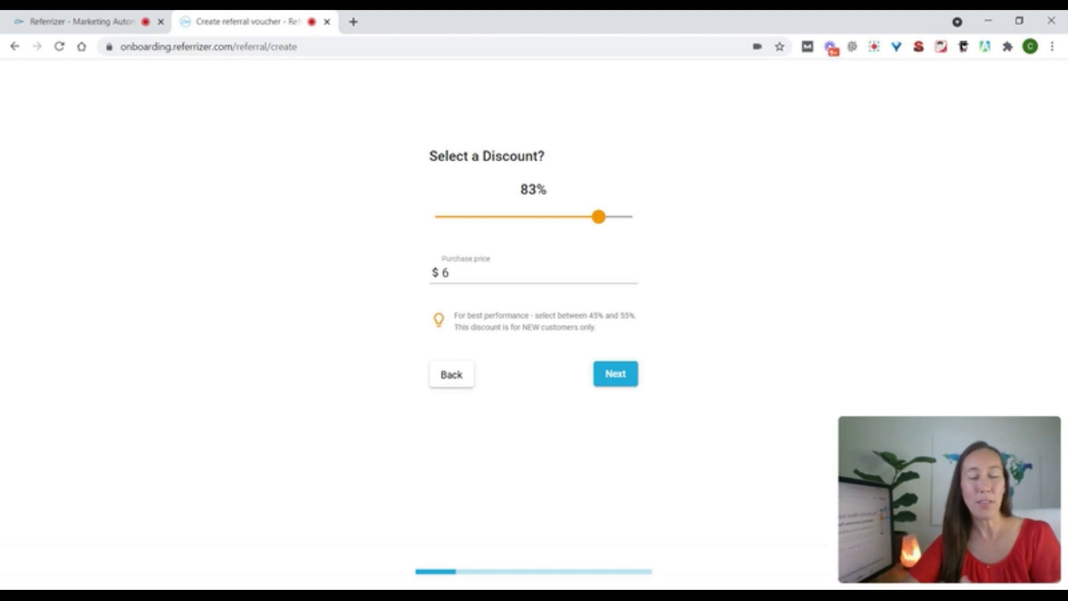
drag(598, 217, 589, 217)
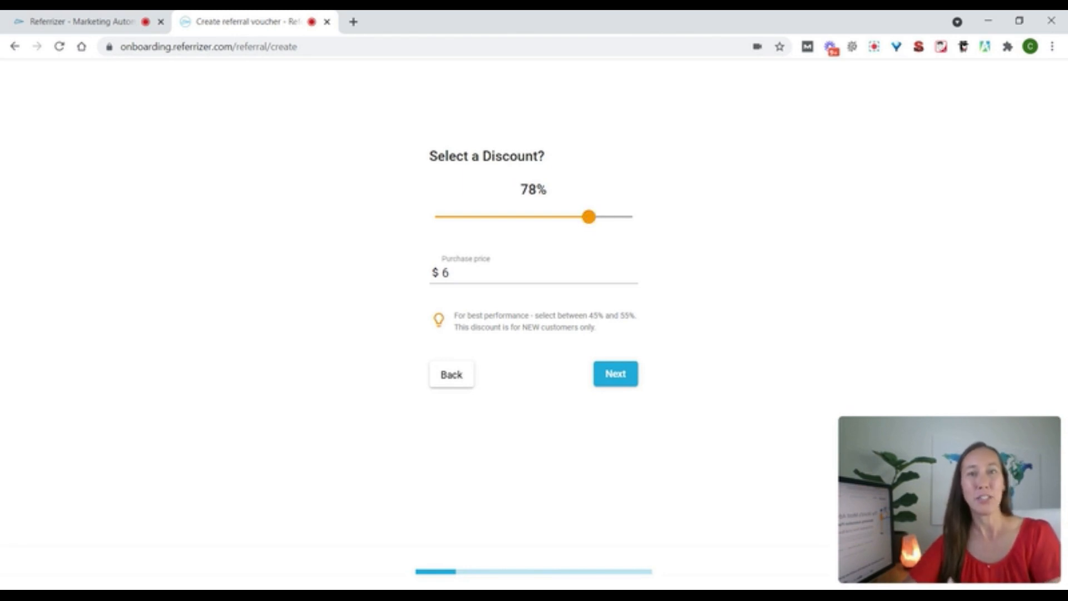
drag(588, 217, 534, 218)
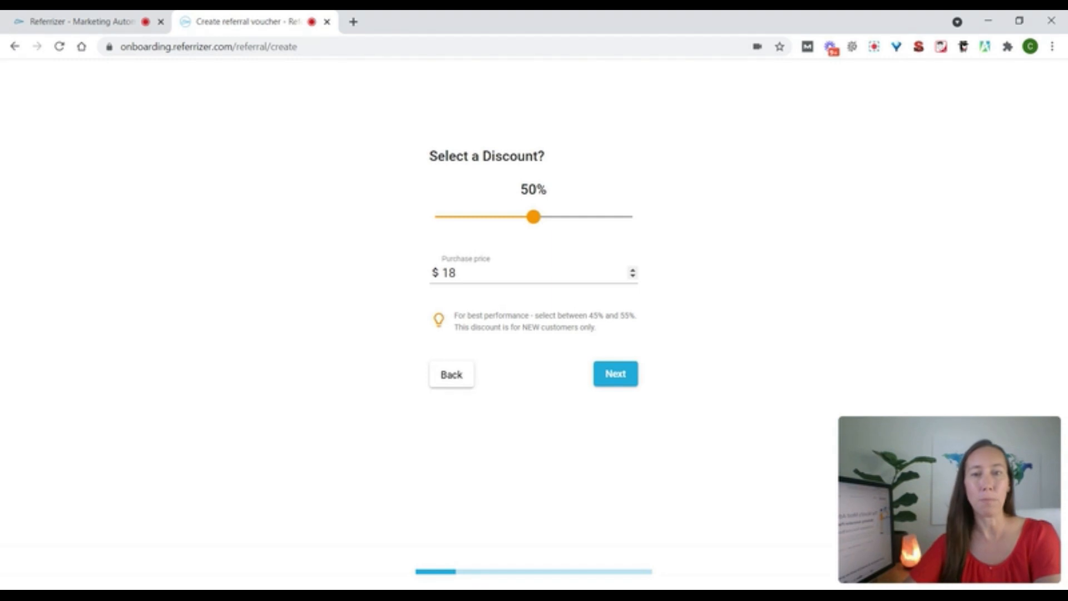
click(605, 378)
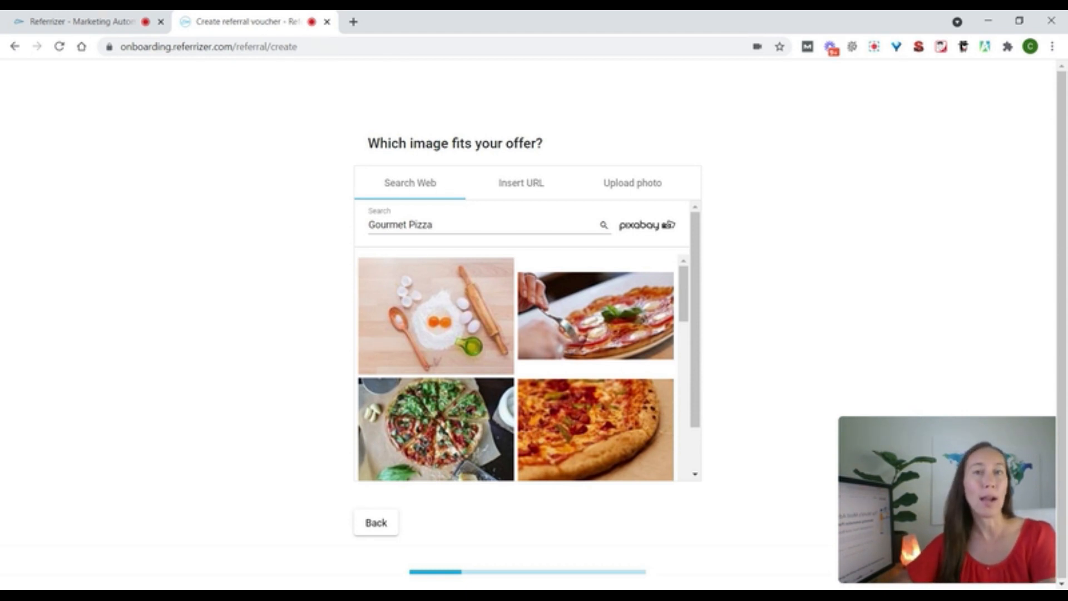
Choose the web image of the sliced pizza topped with greens for the offer and crop it with the default frame
click(631, 182)
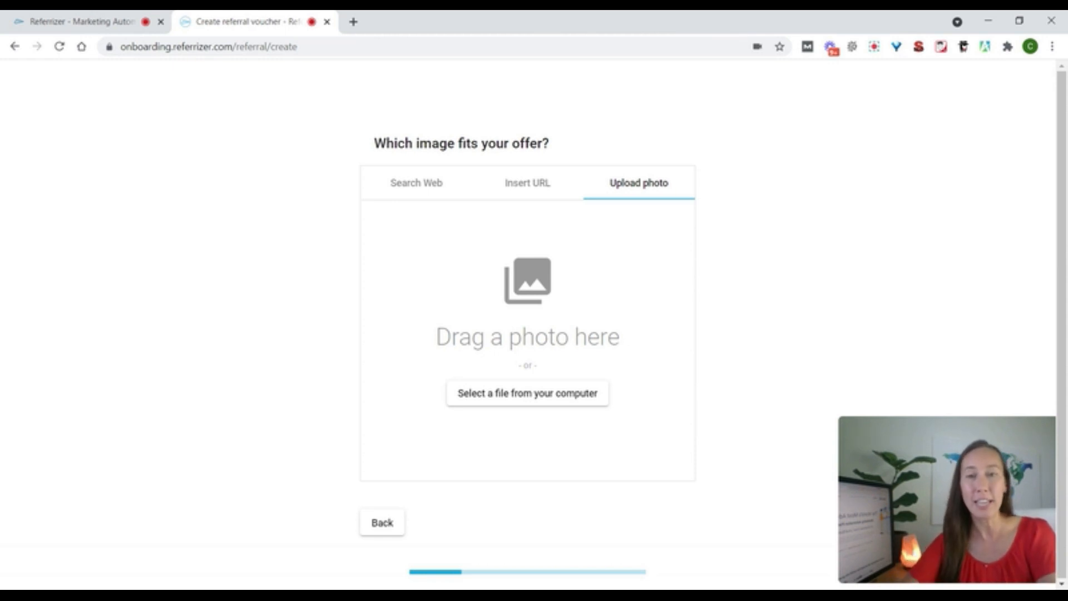
click(416, 186)
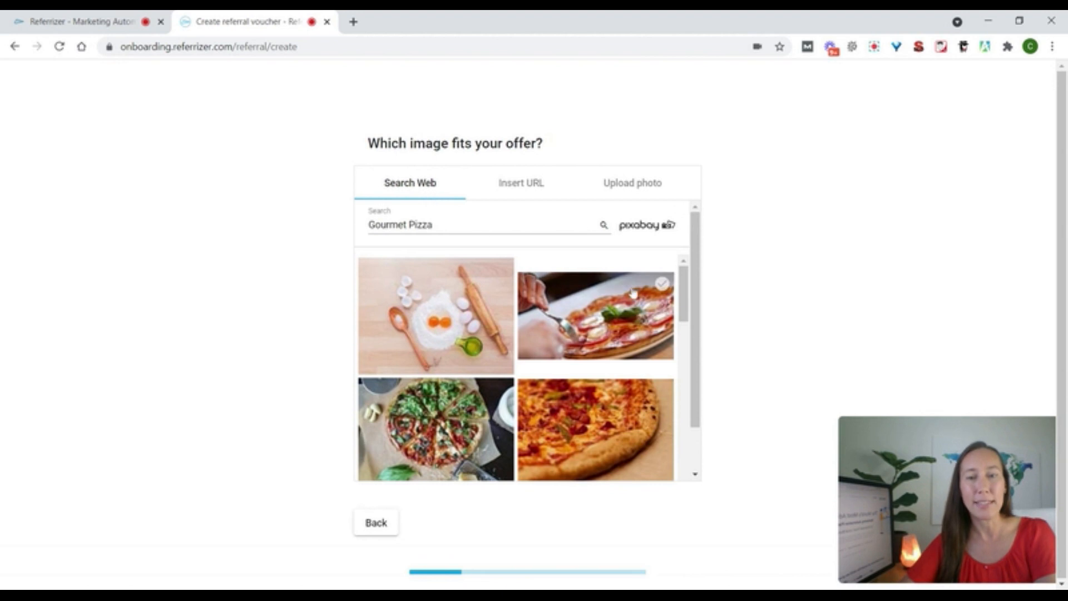
scroll(687, 312, down, 5)
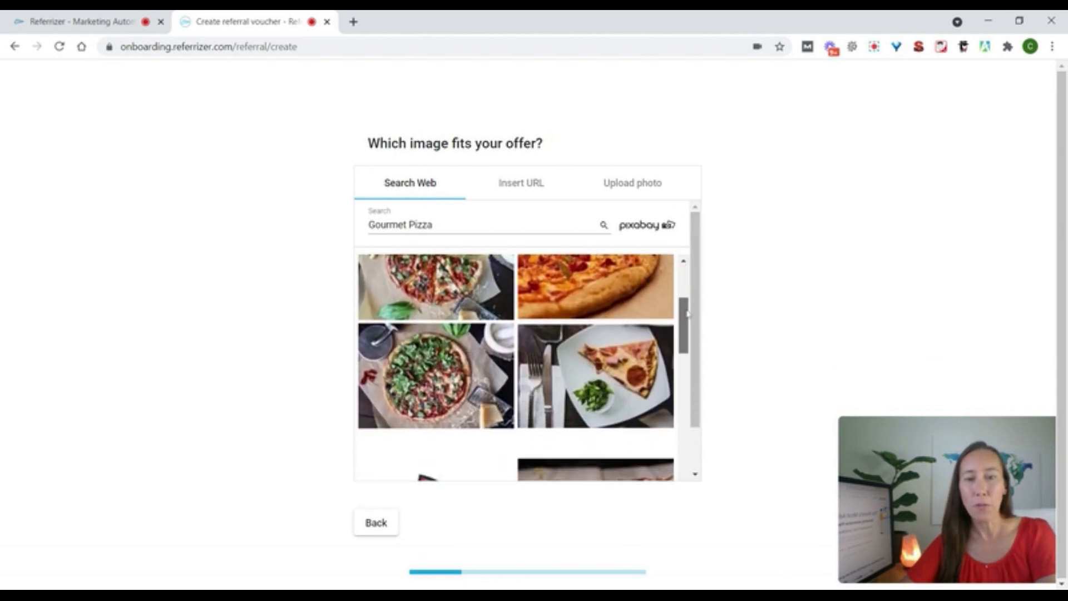
drag(689, 331, 689, 397)
scroll(689, 397, down, 10)
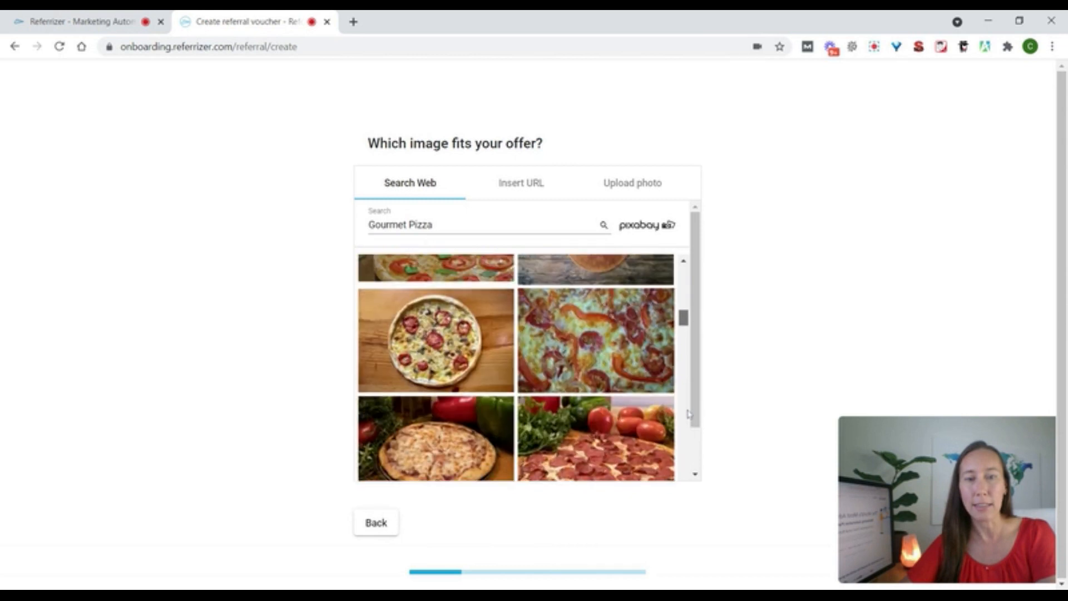
scroll(689, 419, down, 8)
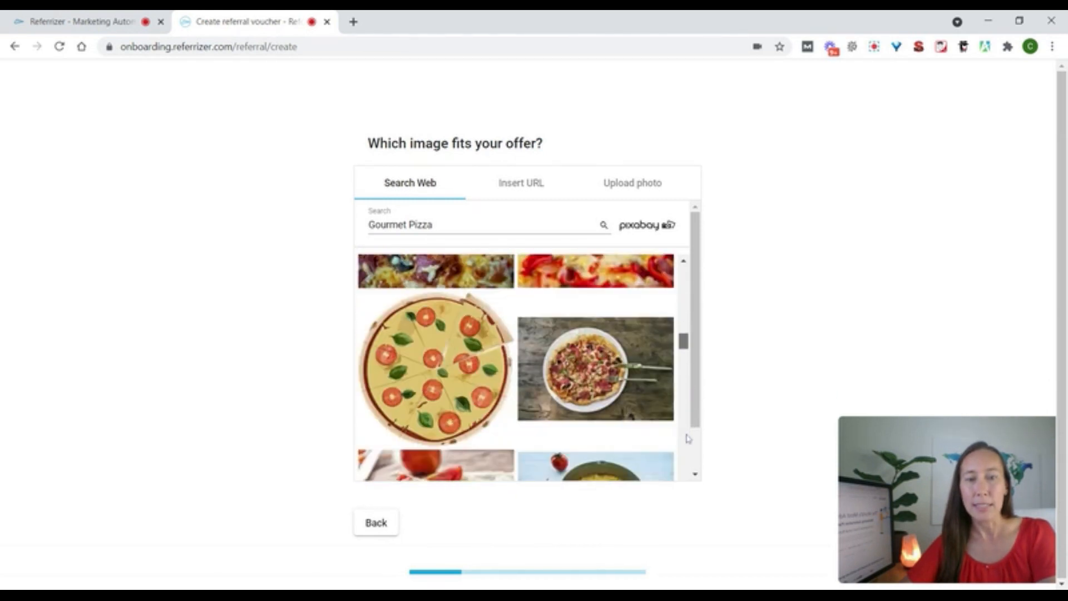
drag(685, 349, 684, 274)
click(413, 419)
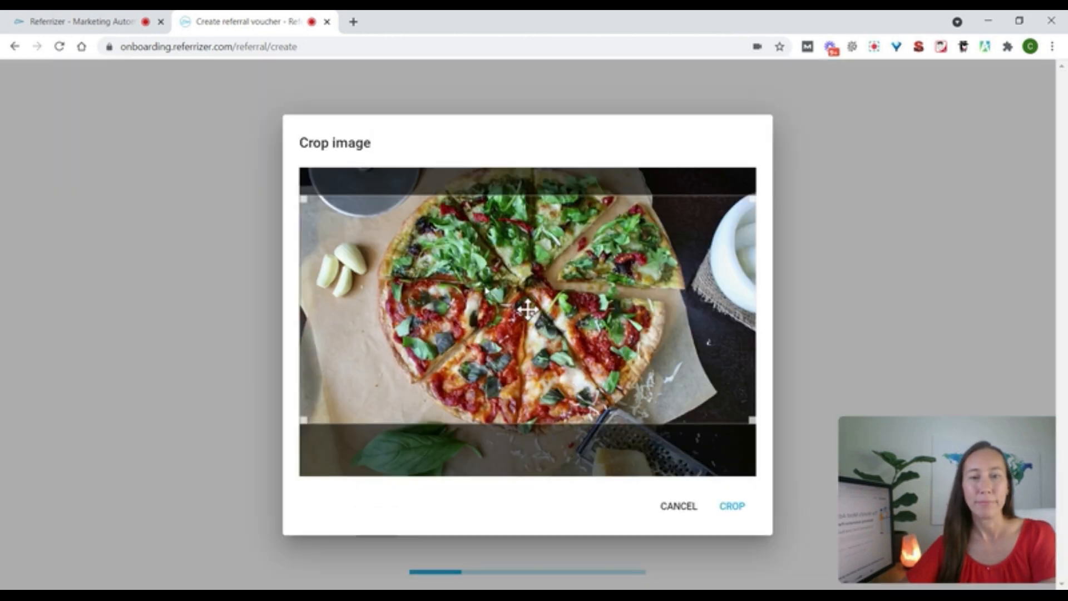
click(733, 506)
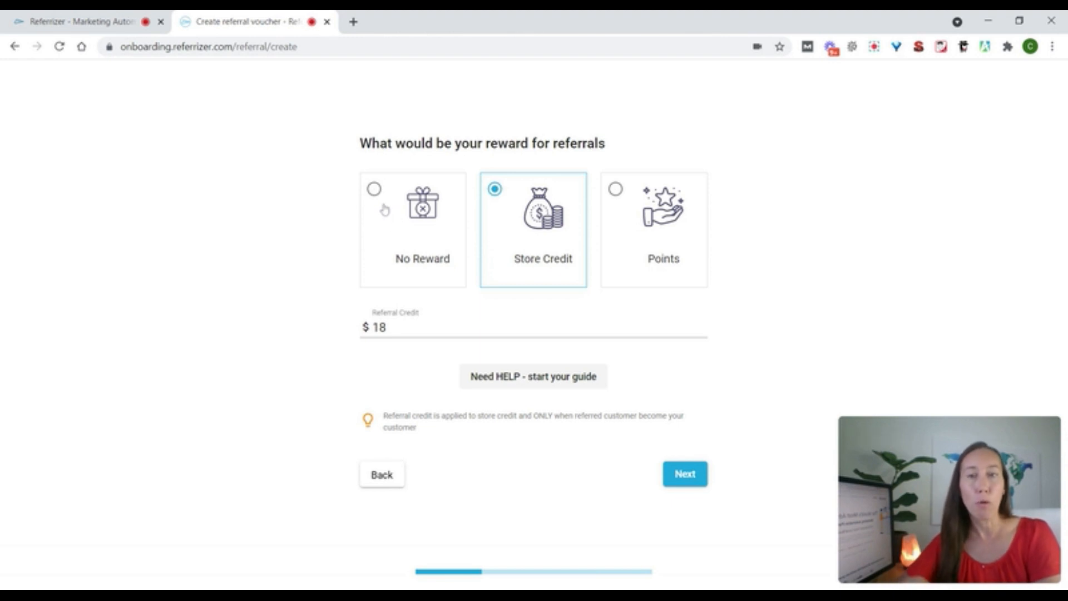
Set the referral reward to No Reward and continue
click(384, 211)
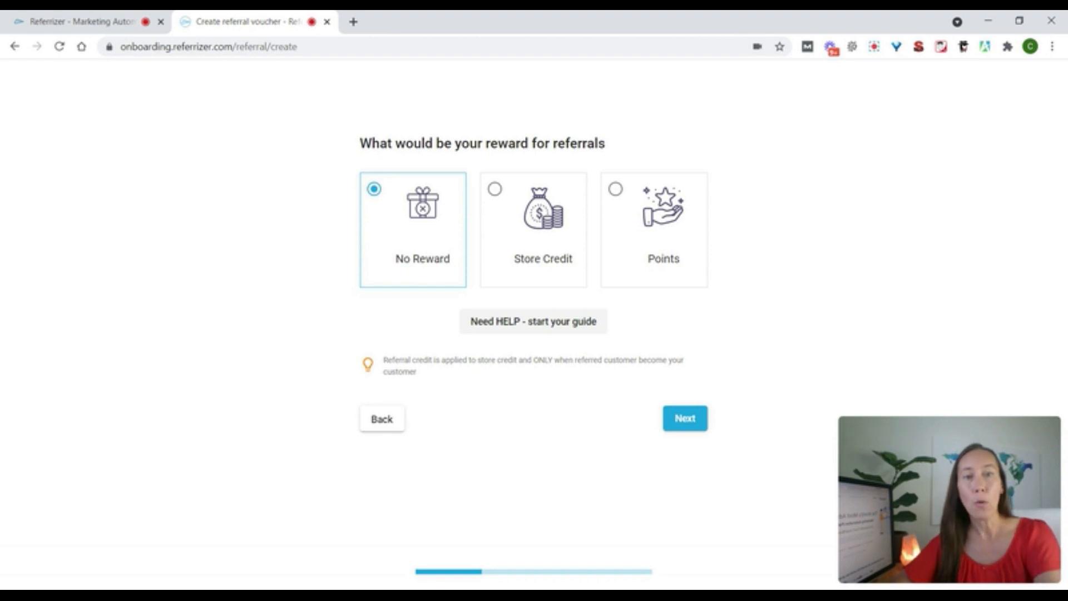
click(625, 226)
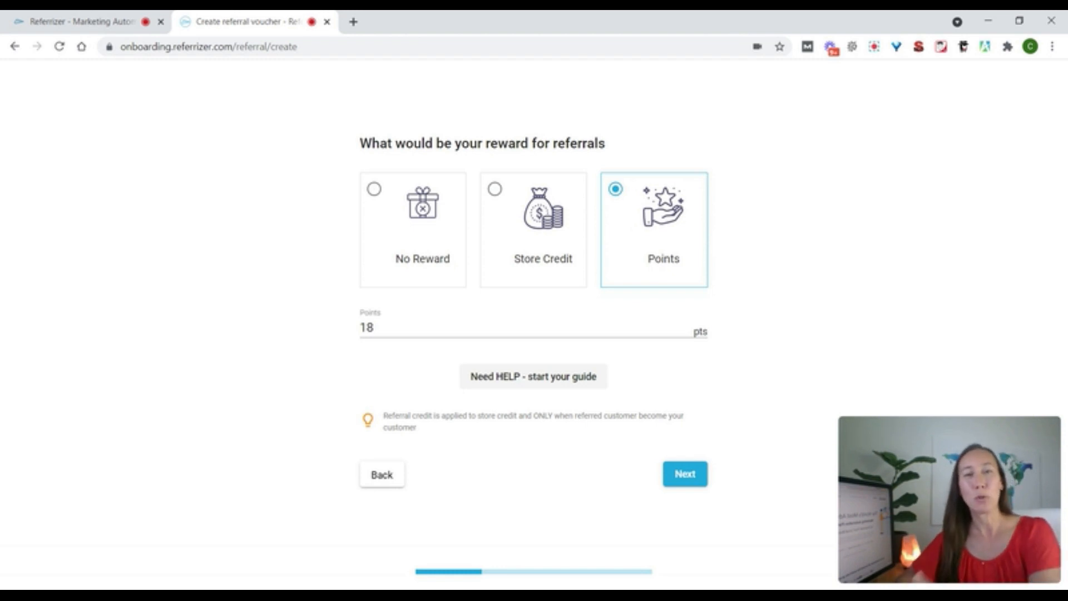
click(424, 240)
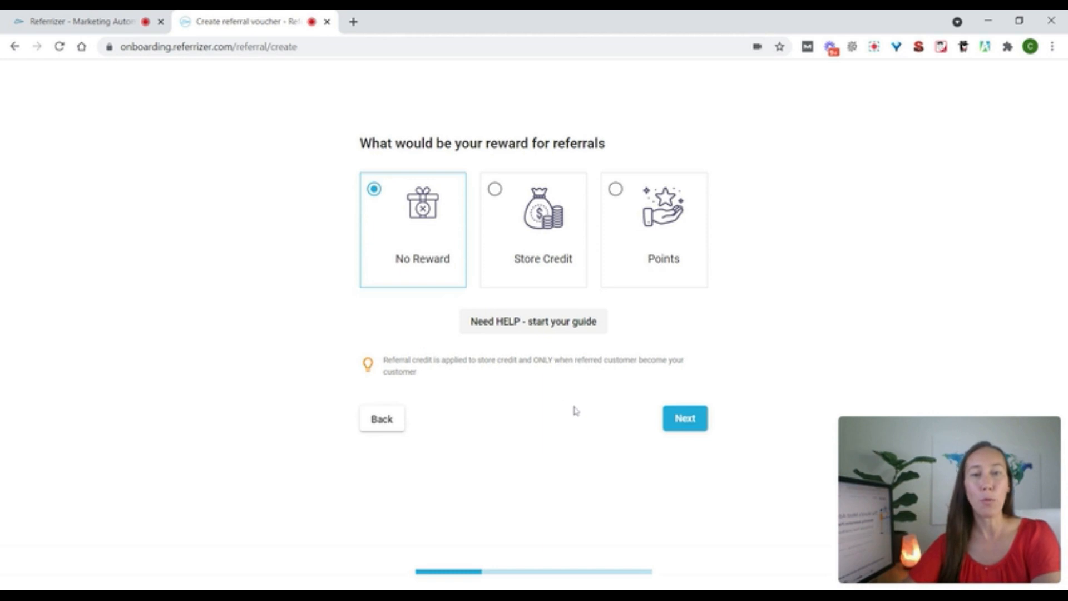
click(690, 418)
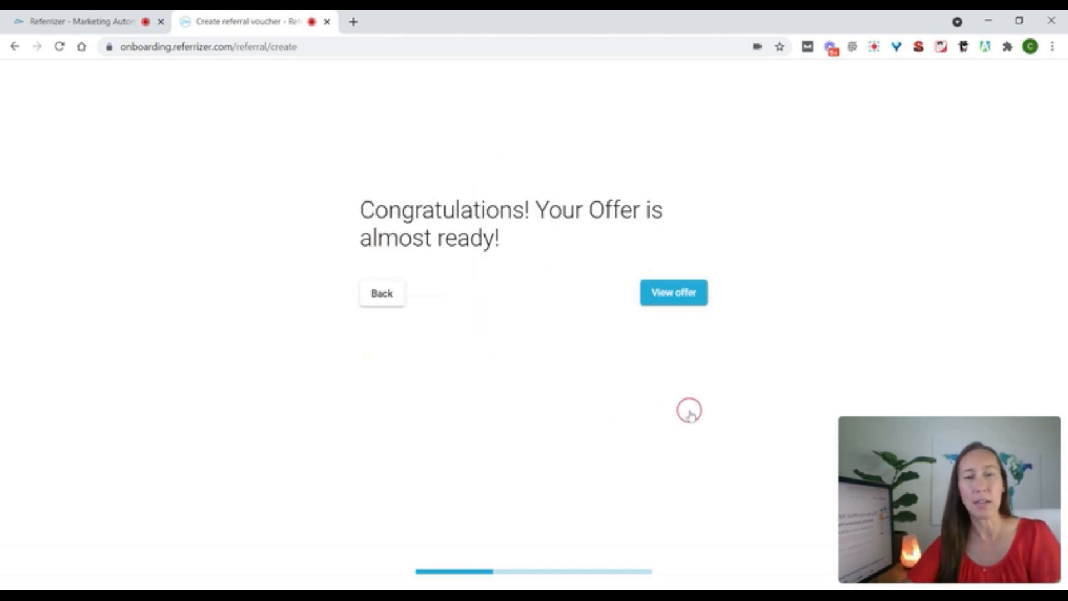
Review and accept the customer previews of the offer, and choose to promote it by installing the website widget
click(674, 296)
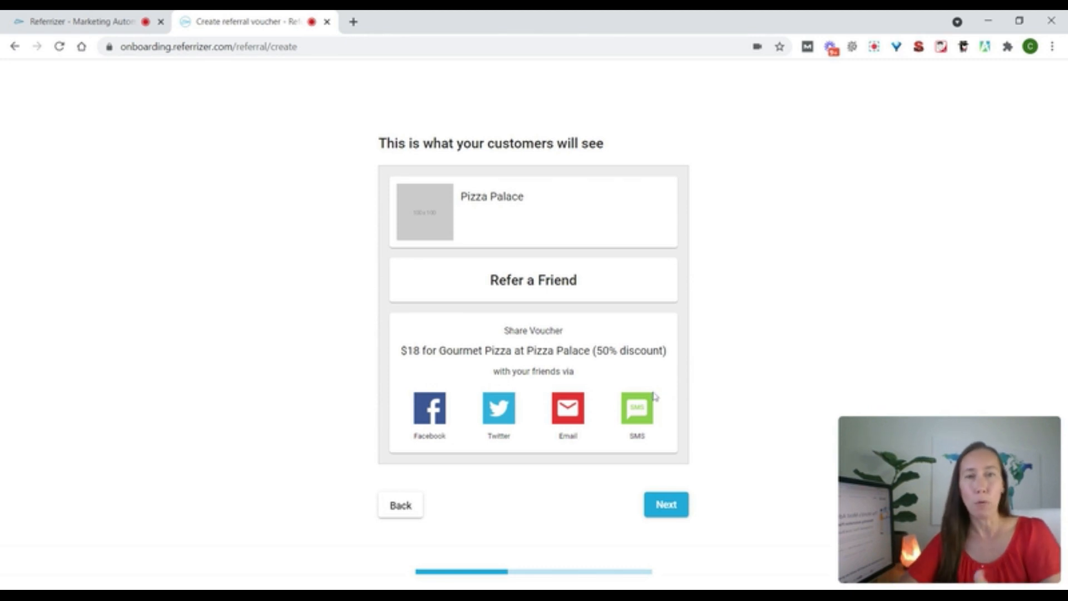
click(662, 508)
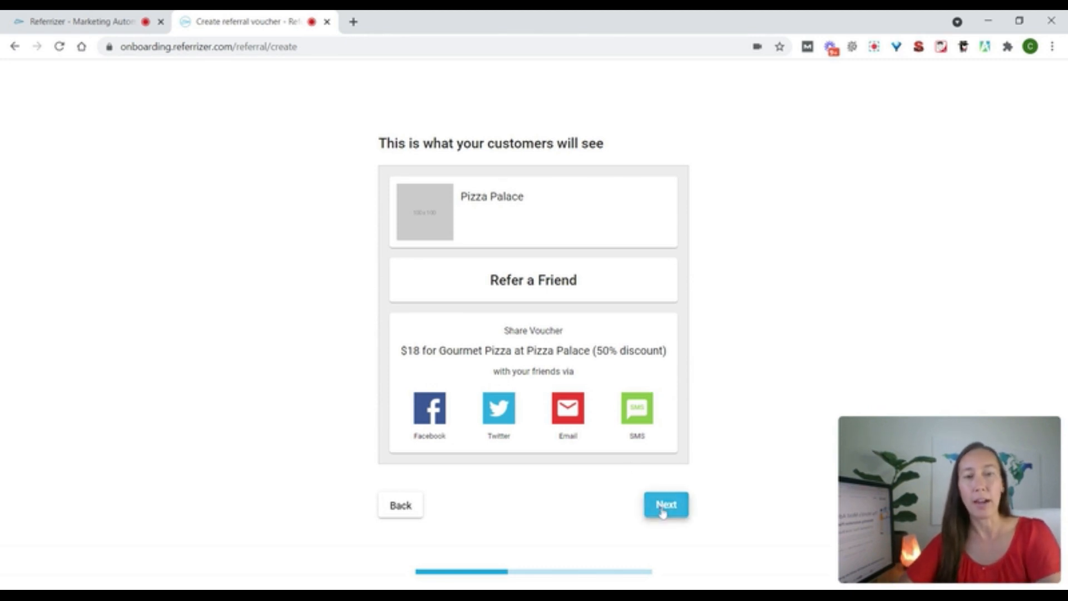
drag(1060, 195, 1062, 246)
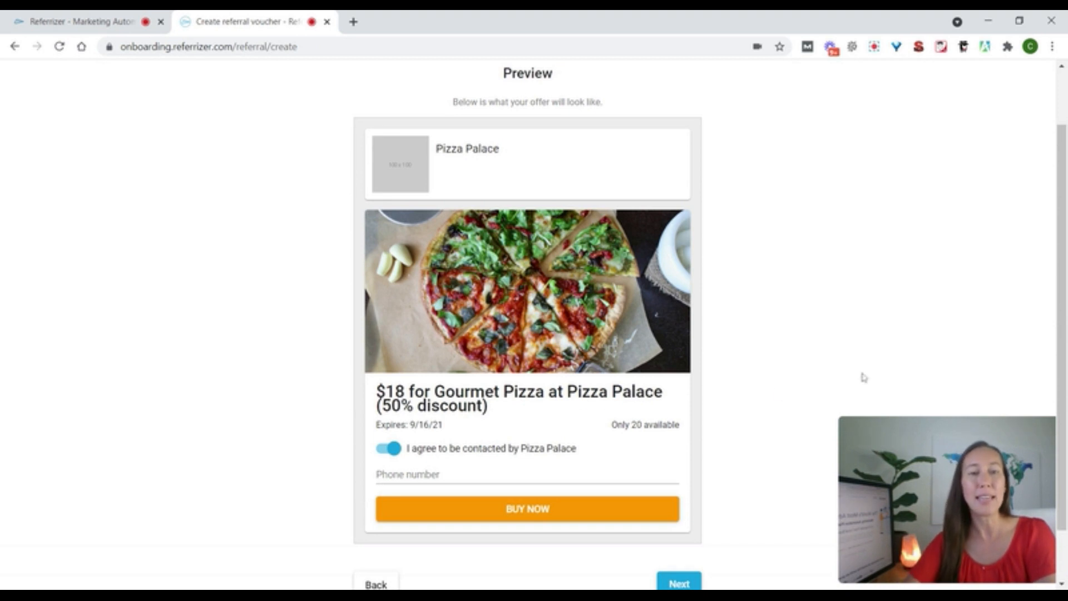
scroll(1064, 306, down, 1)
scroll(1065, 322, down, 1)
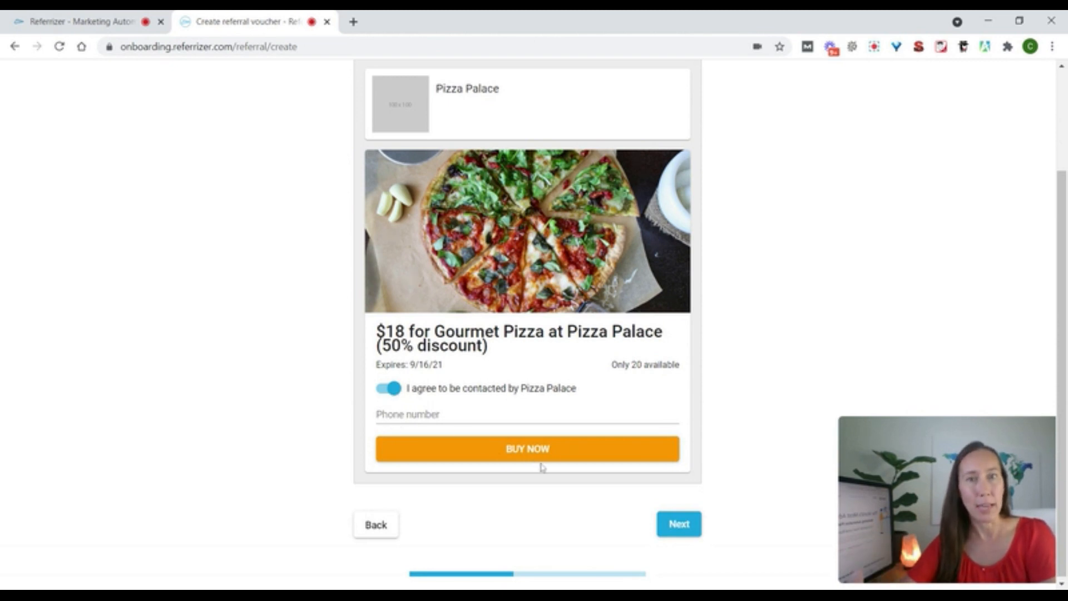
click(686, 536)
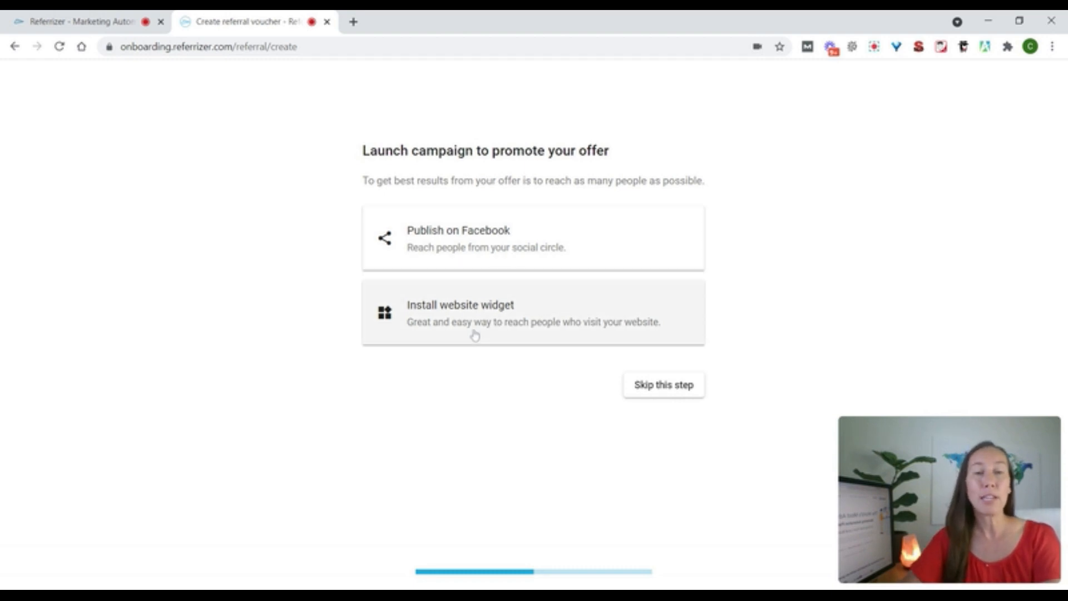
click(536, 327)
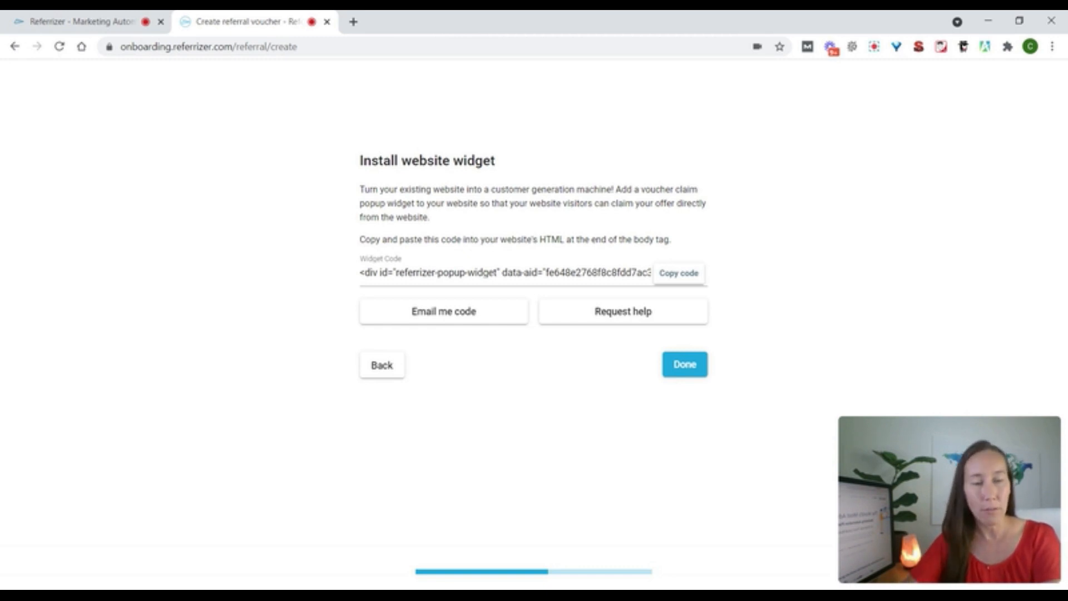
Copy the website widget code and finish the widget installation
click(675, 277)
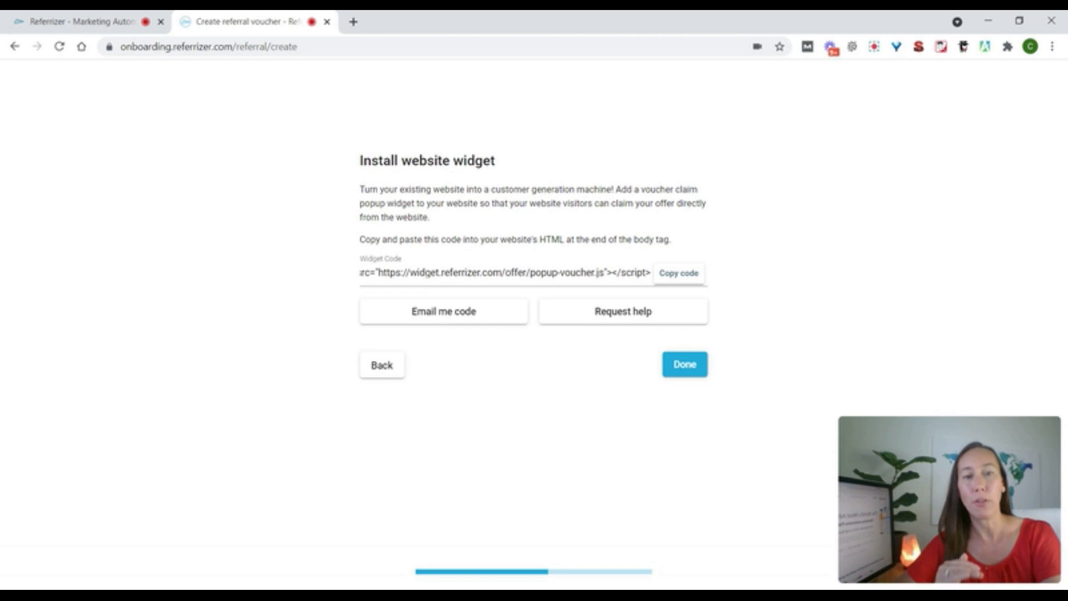
click(685, 365)
click(677, 390)
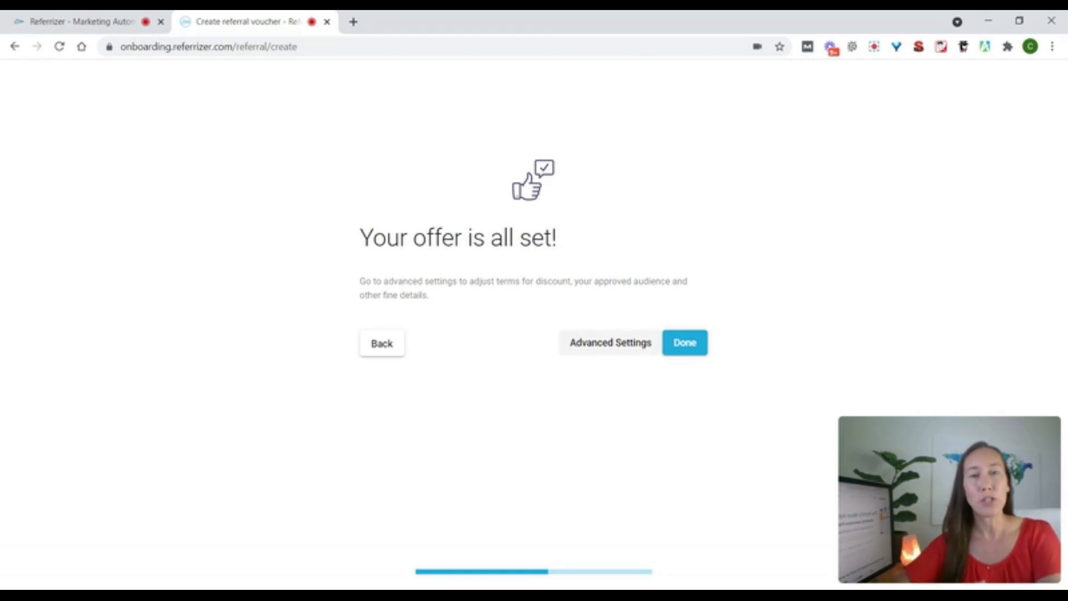
Open the offer's advanced settings and review its offer details, from the title and offer type to the terms
click(590, 349)
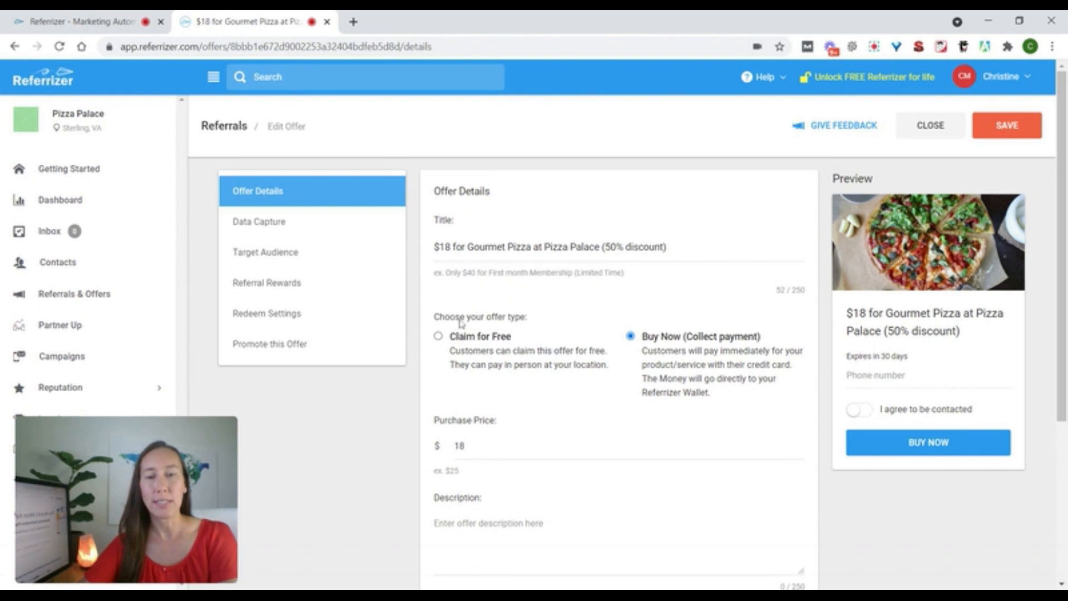
mouse_move(462, 341)
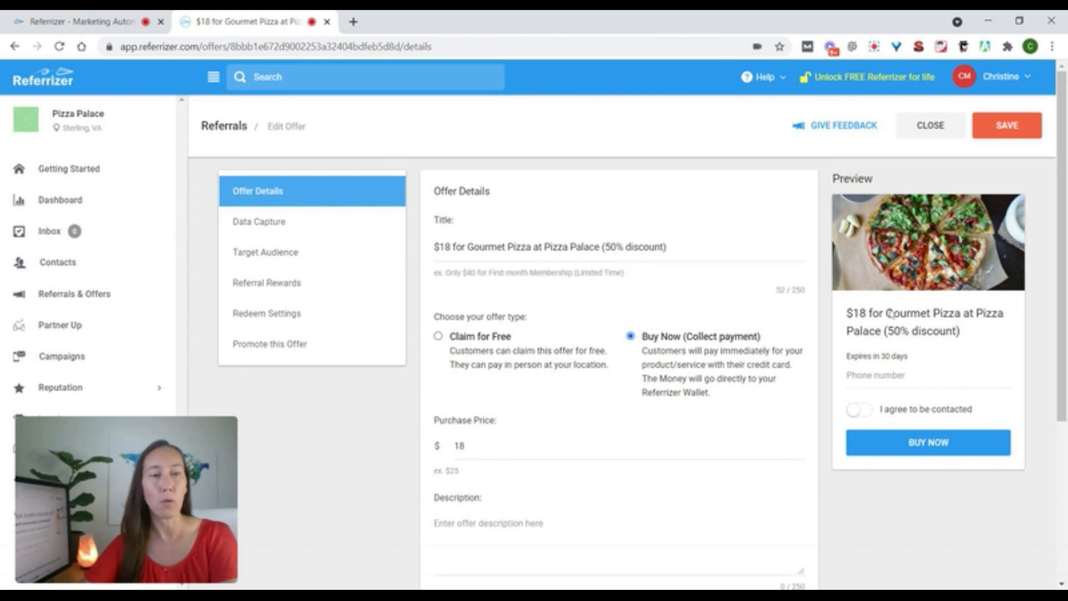
drag(1066, 250, 1065, 404)
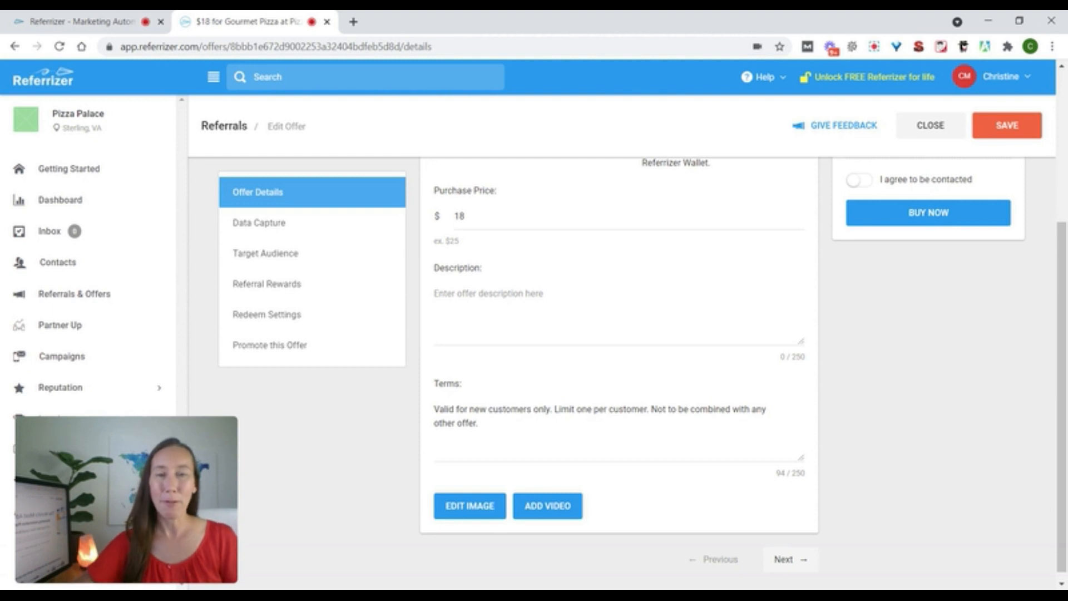
Review the offer's data capture form, then its target audience and the start, expiration and voucher limitations
click(341, 232)
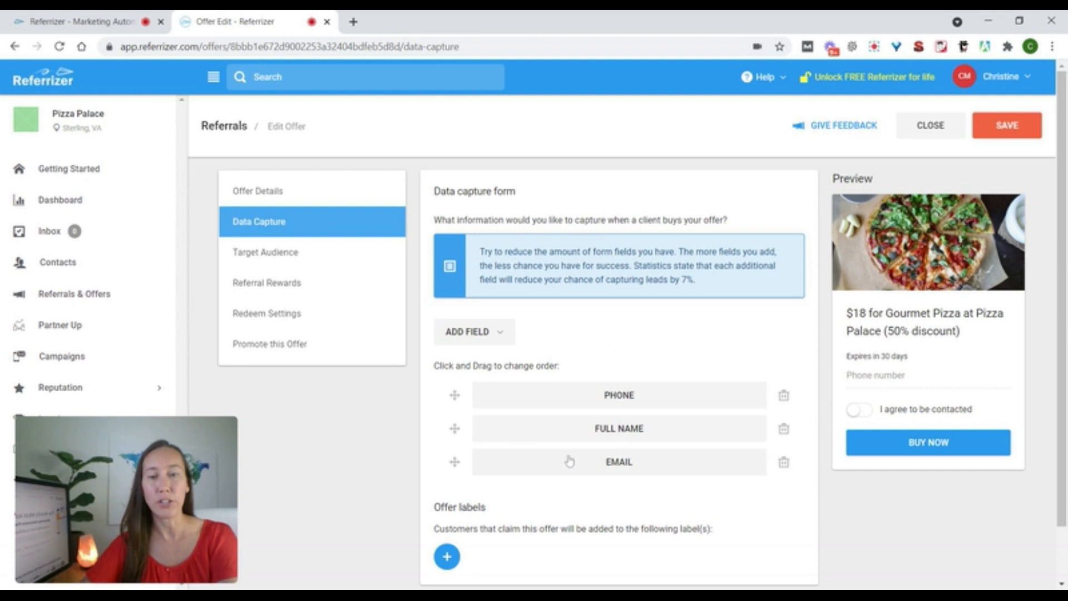
click(313, 251)
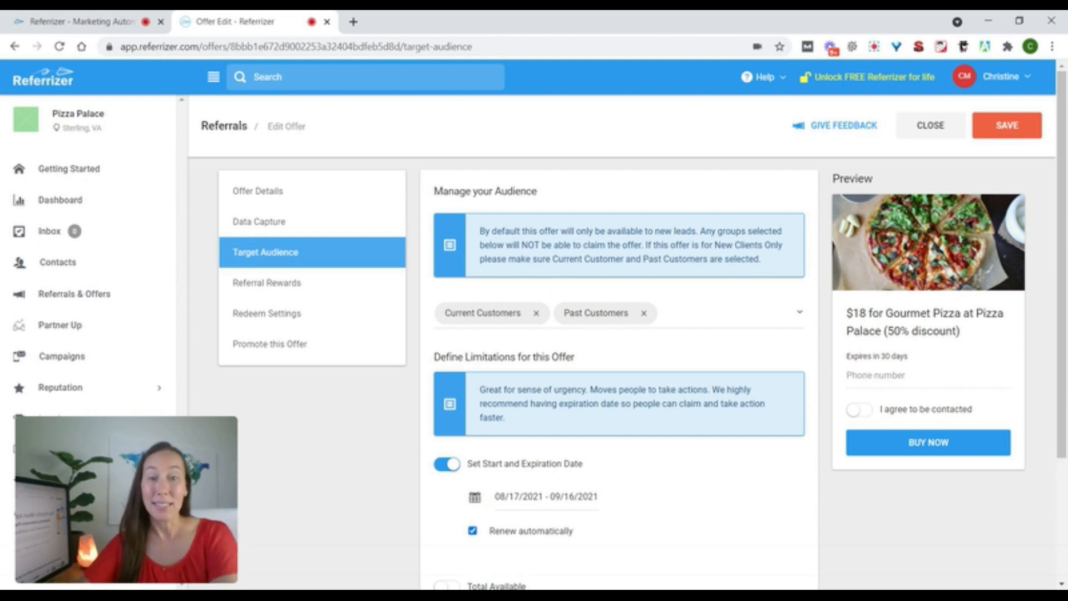
scroll(622, 367, down, 1)
scroll(622, 367, down, 3)
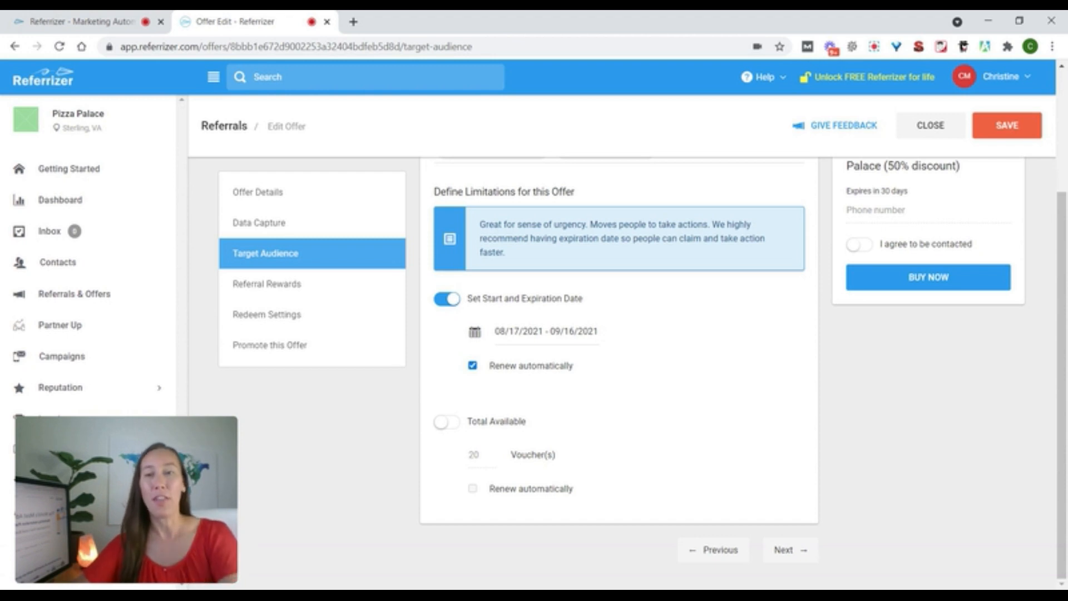
Review the offer's referral reward, redeem and promotion settings
click(341, 283)
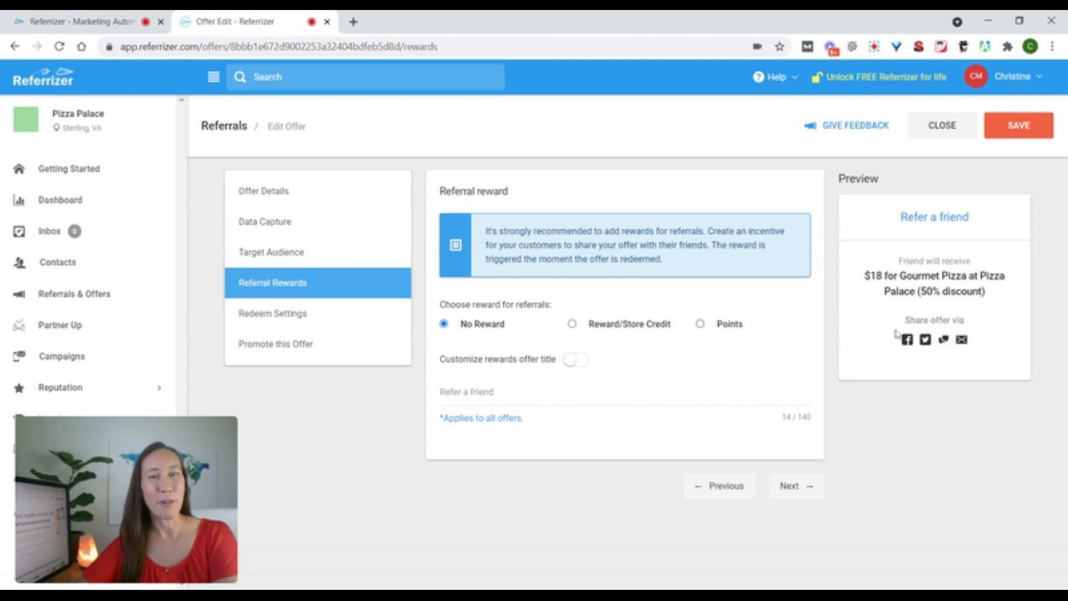
click(370, 314)
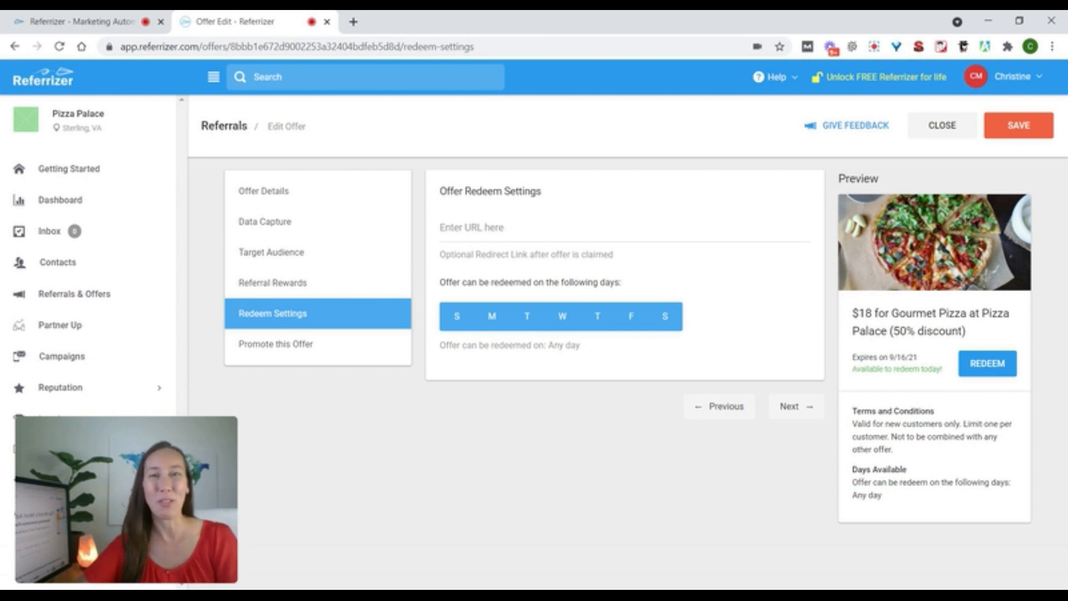
click(373, 347)
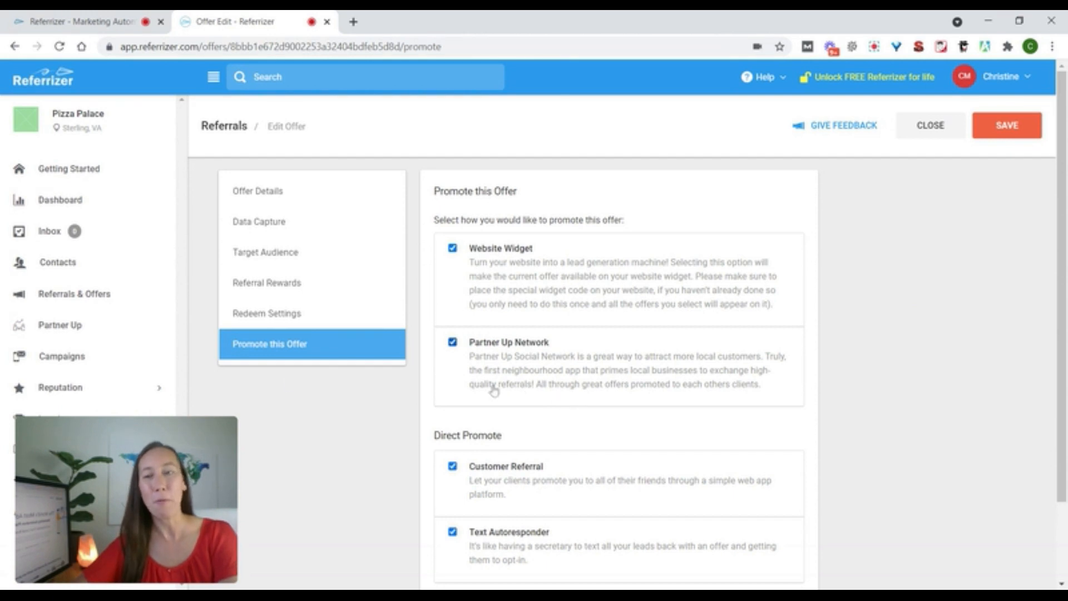
Browse the suggested local businesses in the Partner Up community
click(50, 327)
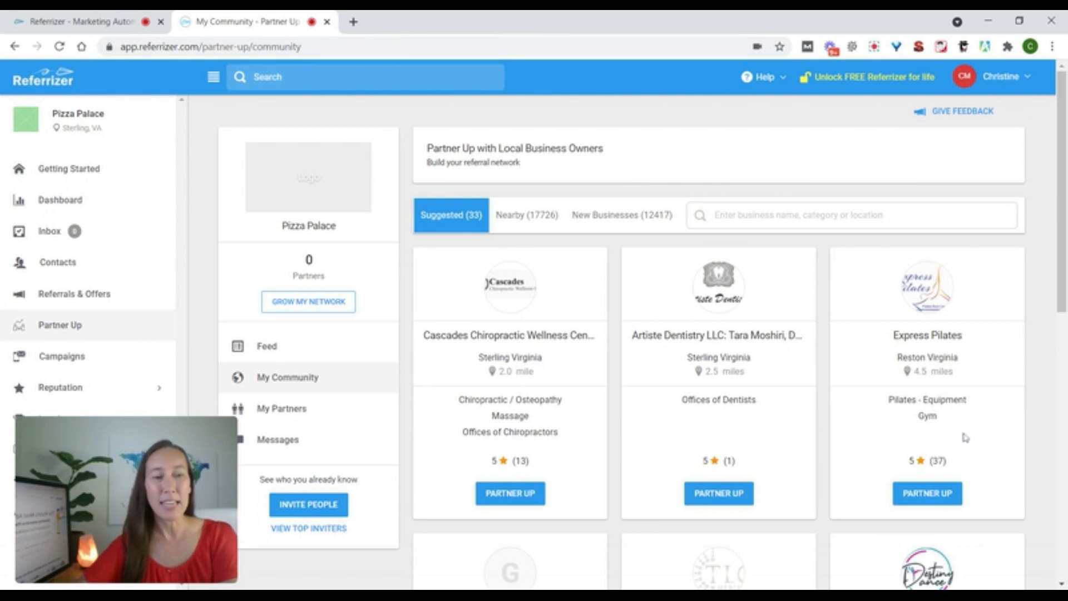
drag(1063, 255, 1062, 330)
scroll(1062, 352, down, 2)
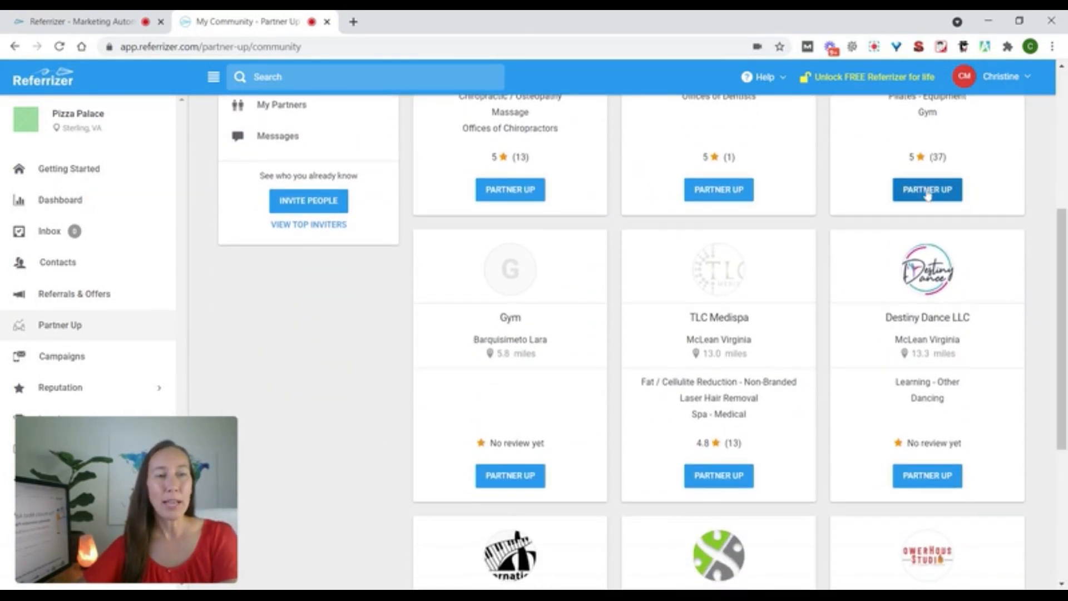
drag(1059, 283, 1059, 146)
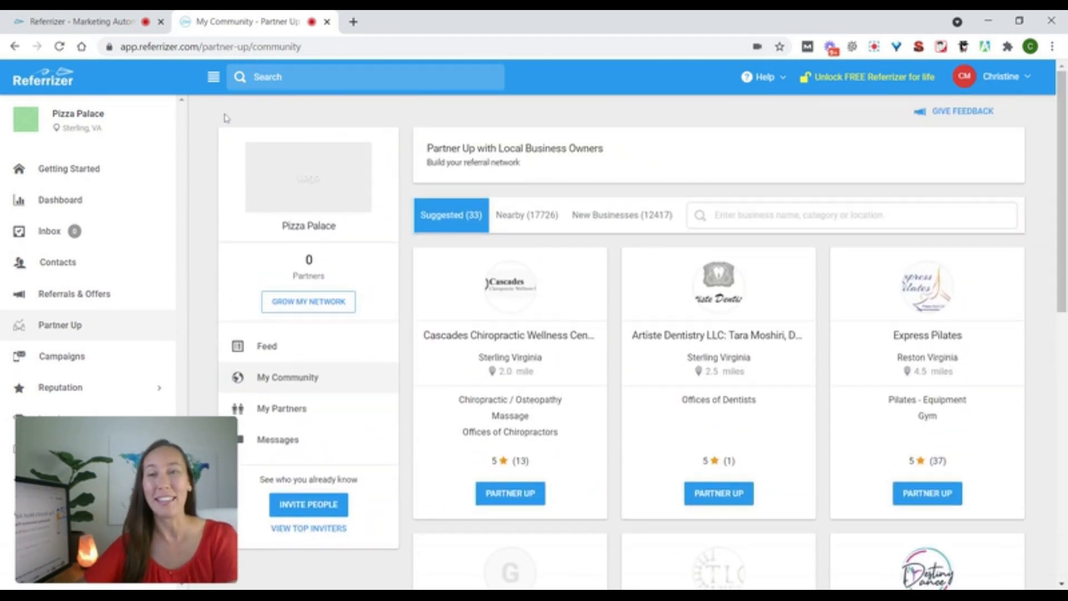